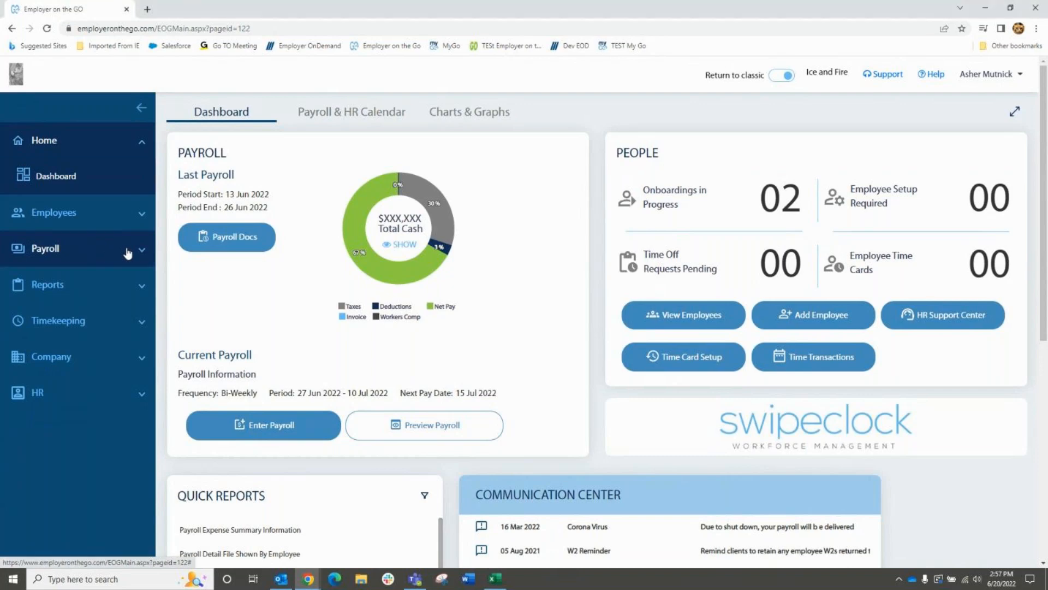
Step: Open the manual check register, export it to Excel and dismiss the download notice
{"action": "left_click", "coordinate": [85, 400]}
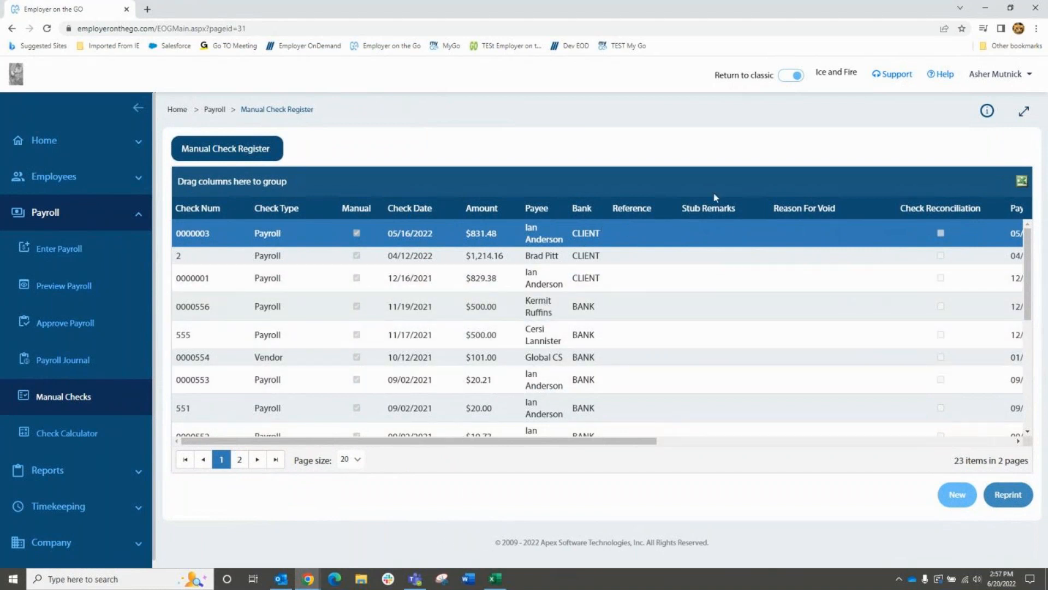
{"action": "left_click", "coordinate": [1021, 182]}
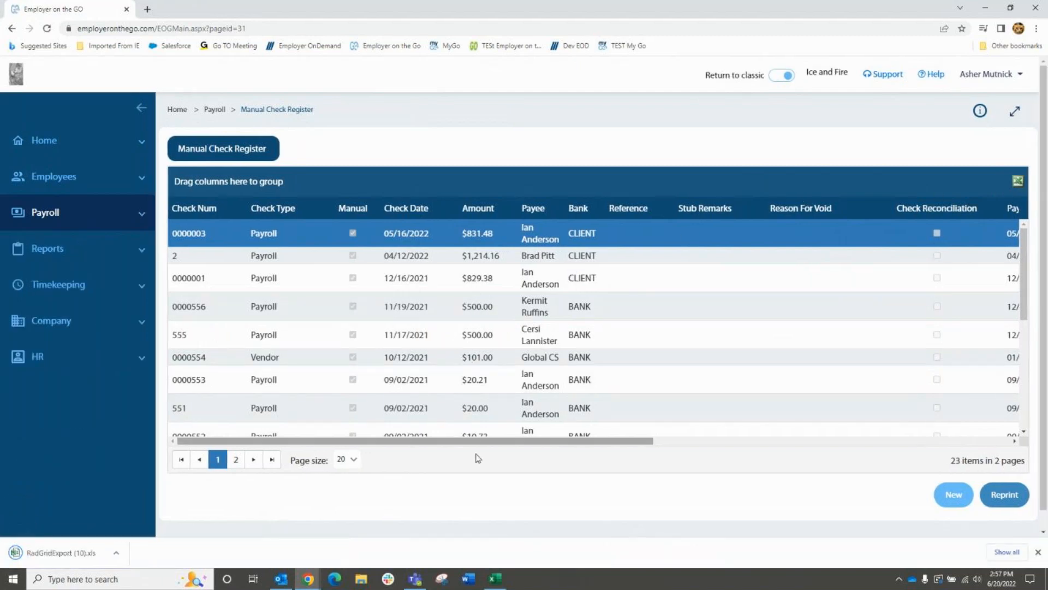
{"action": "left_click", "coordinate": [1038, 552]}
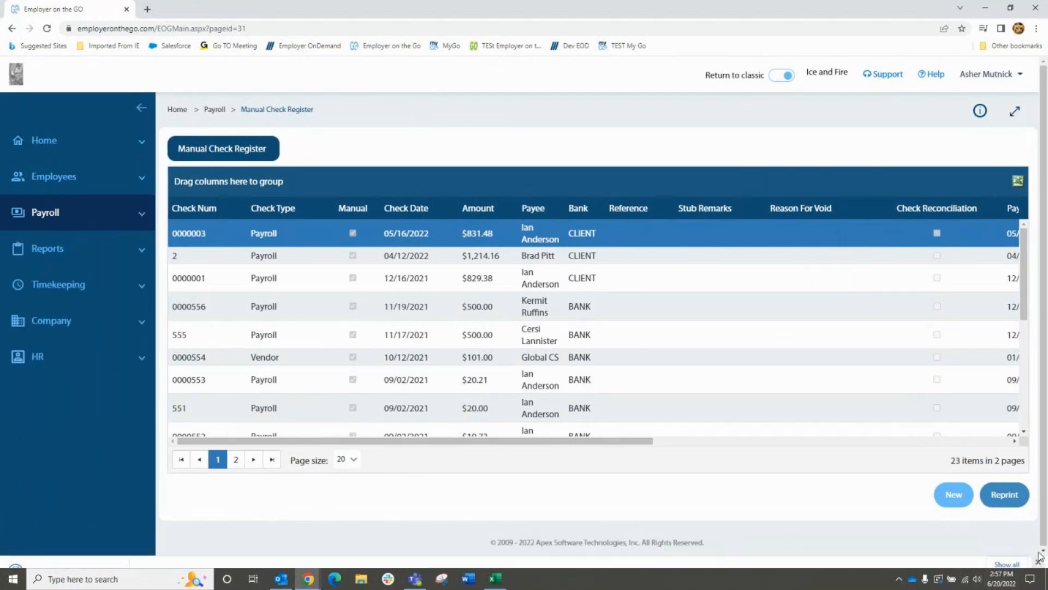
Step: Open the $500.00 payroll check dated 11/19/2021 for reprinting and close it without reprinting
{"action": "left_click", "coordinate": [386, 287]}
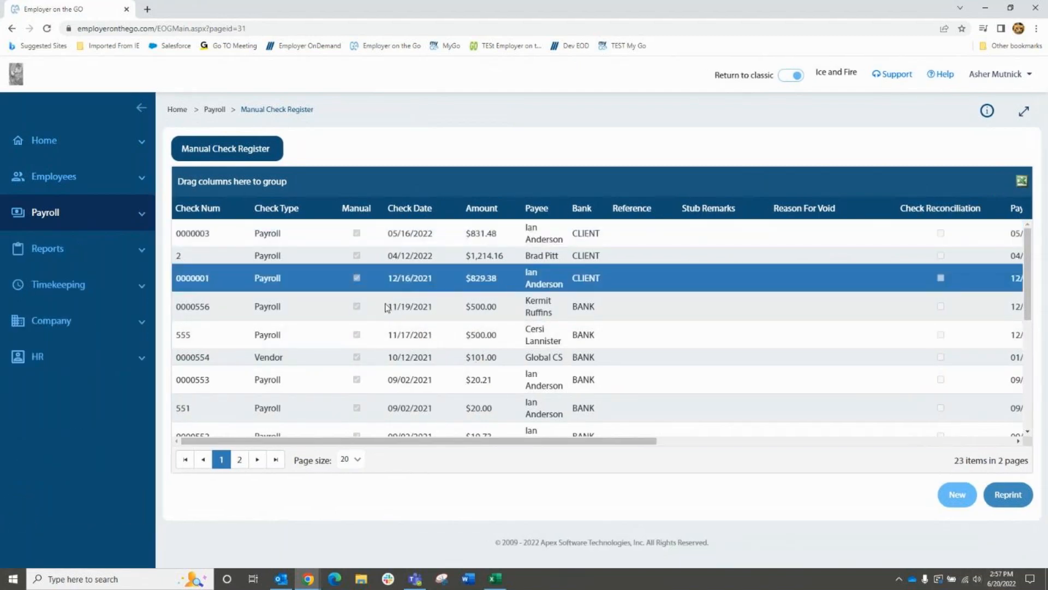
{"action": "left_click", "coordinate": [385, 306]}
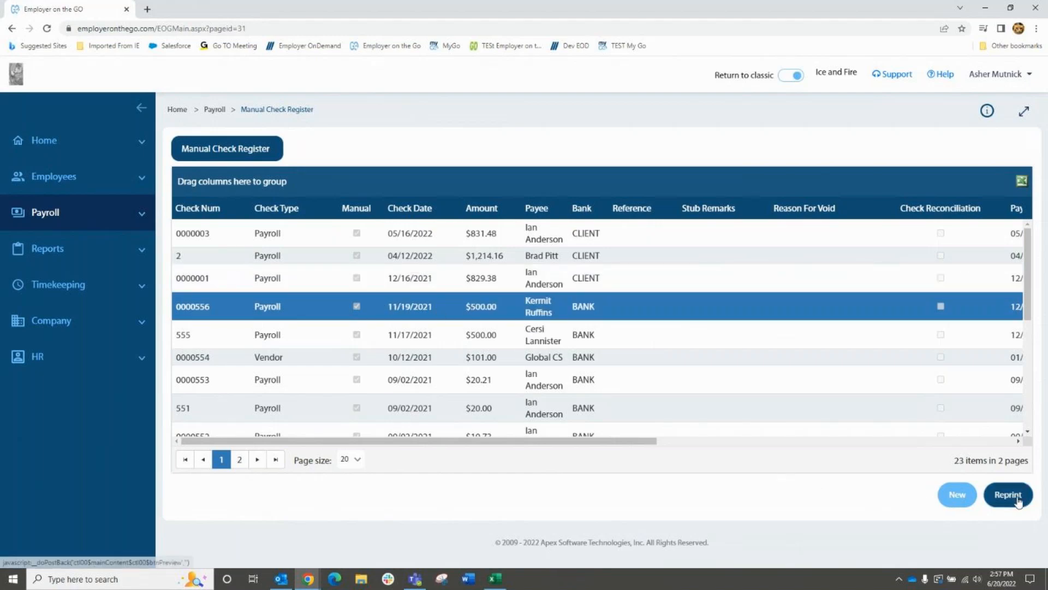
{"action": "left_click", "coordinate": [970, 495]}
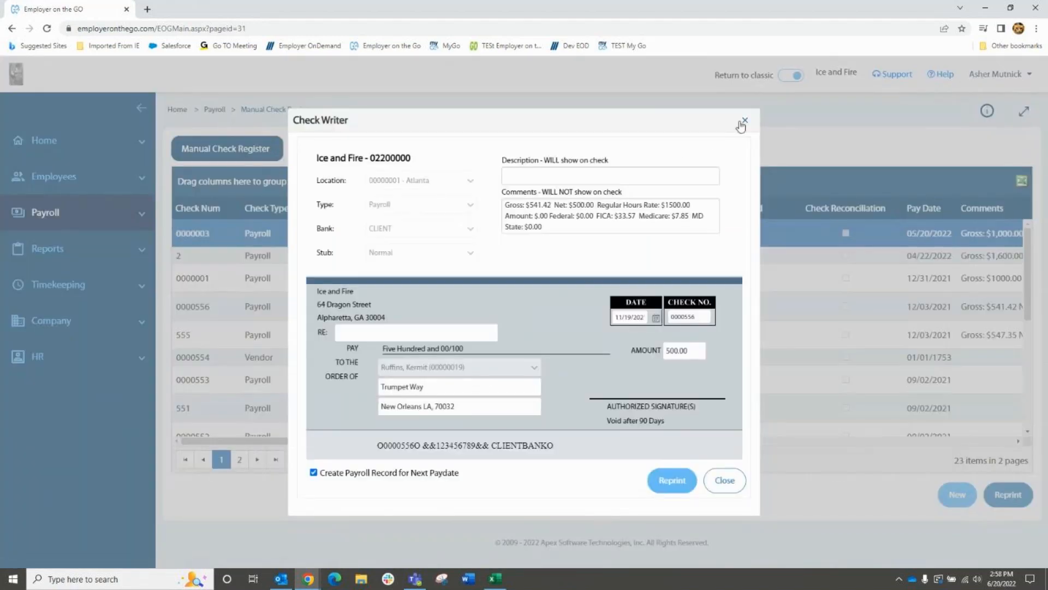
{"action": "left_click", "coordinate": [744, 121]}
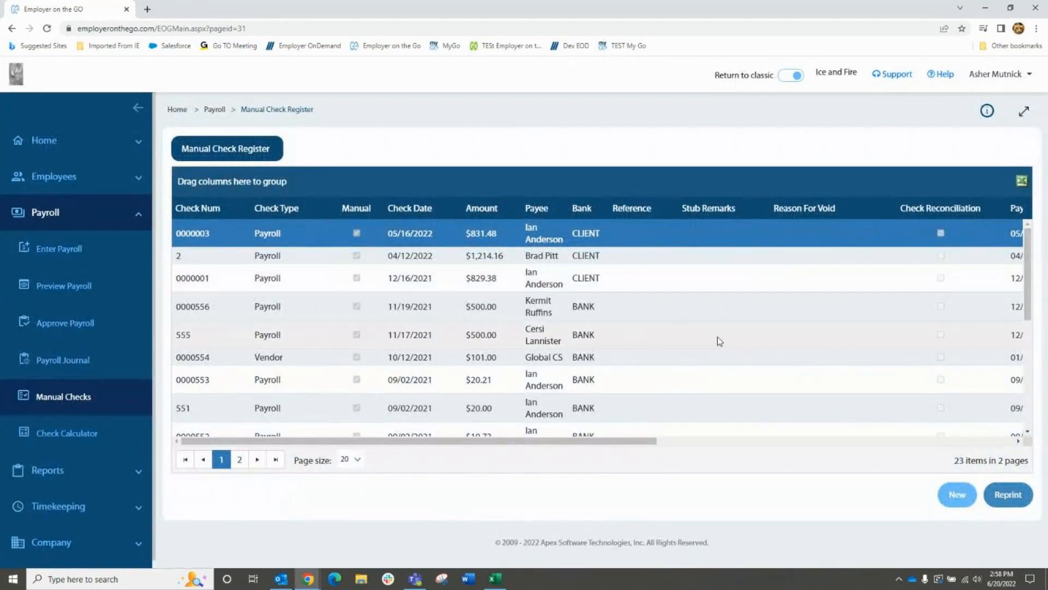
Step: Start a new manual check and review the available locations, check types and banks
{"action": "left_click", "coordinate": [952, 496]}
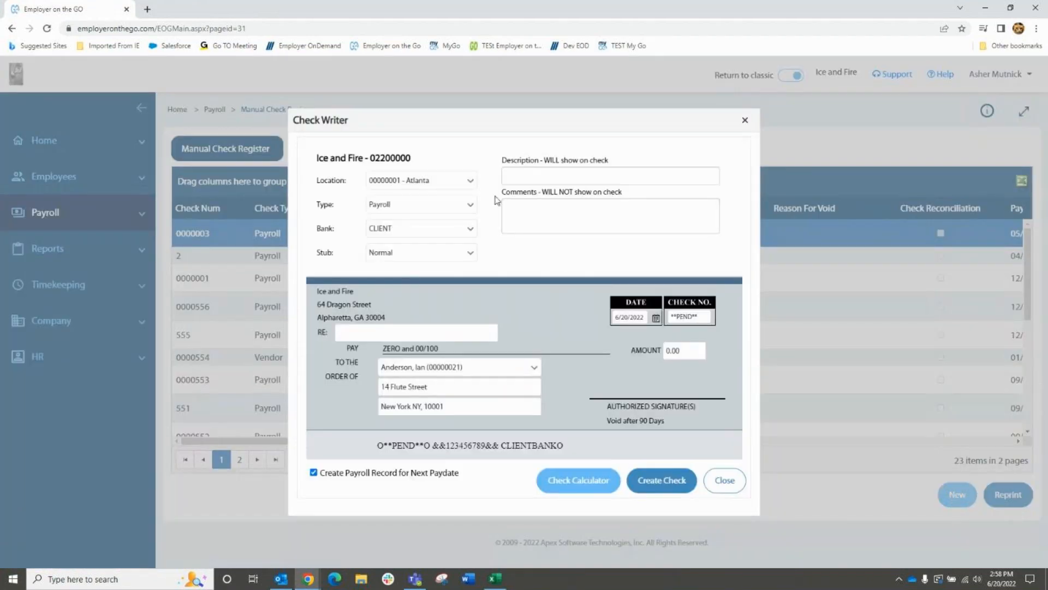
{"action": "left_click", "coordinate": [471, 183]}
{"action": "left_click", "coordinate": [470, 200]}
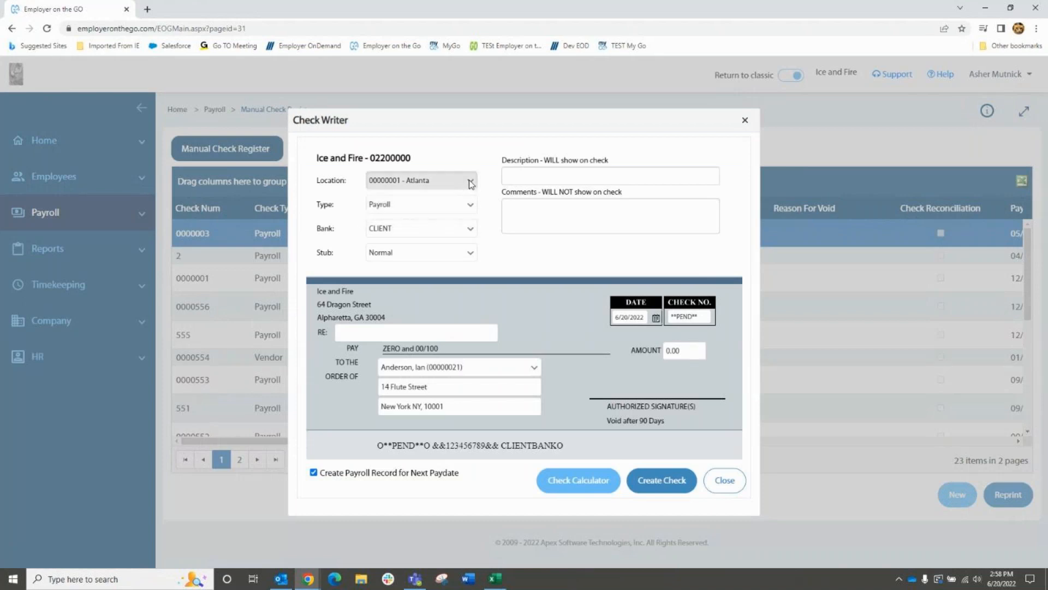
{"action": "left_click", "coordinate": [471, 205]}
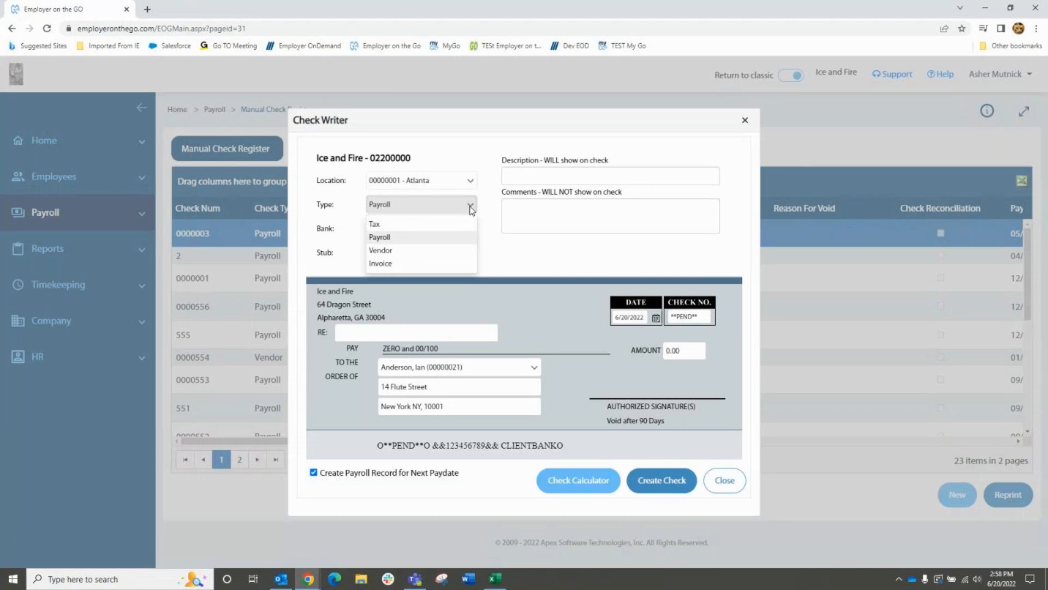
{"action": "left_click", "coordinate": [471, 208]}
{"action": "left_click", "coordinate": [473, 229]}
{"action": "left_click", "coordinate": [473, 229]}
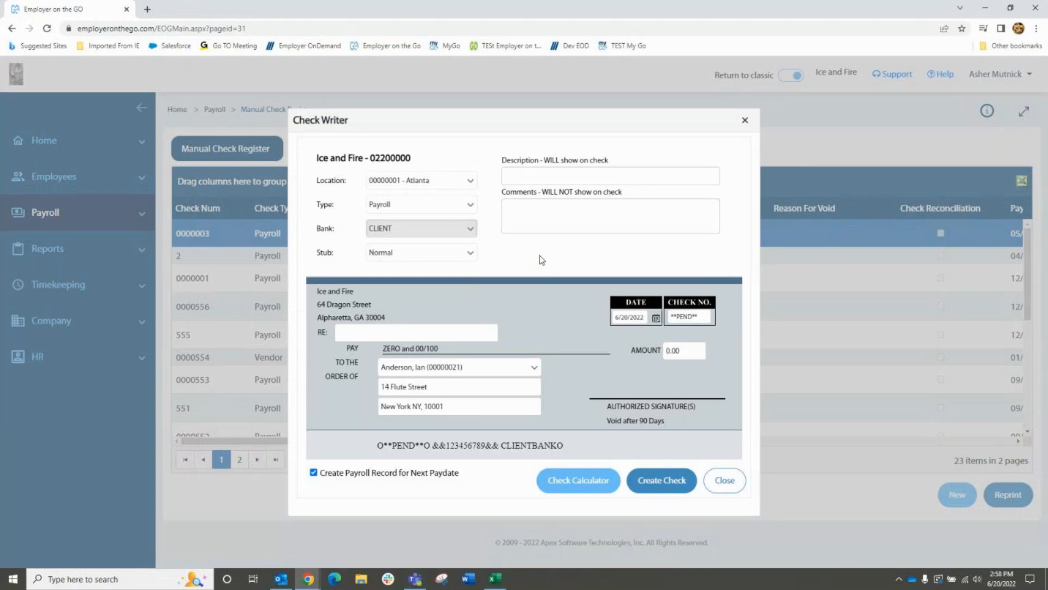
Step: Review the new check's description, stub, RE and check number fields without changing them
{"action": "left_click", "coordinate": [539, 175]}
{"action": "left_click", "coordinate": [486, 257]}
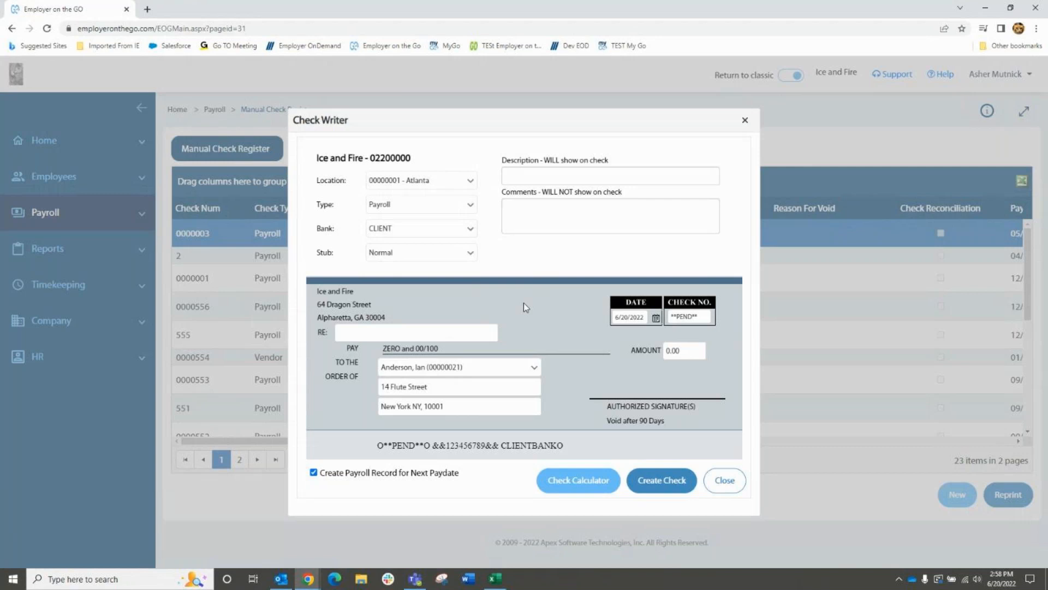
{"action": "left_click", "coordinate": [351, 335]}
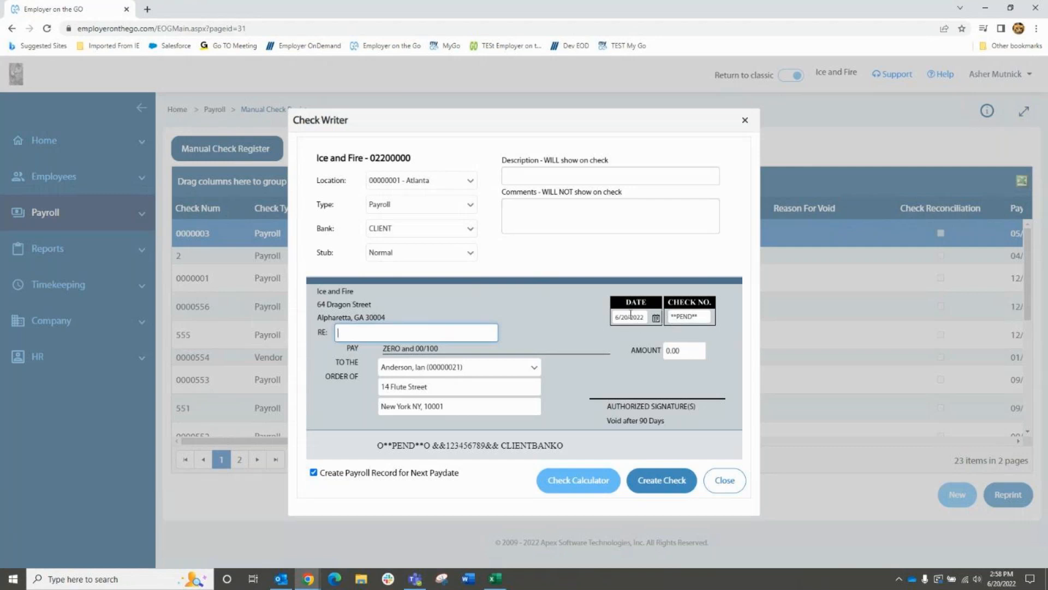
{"action": "left_click", "coordinate": [697, 317]}
{"action": "left_click_drag", "start_coordinate": [696, 317], "coordinate": [666, 322]}
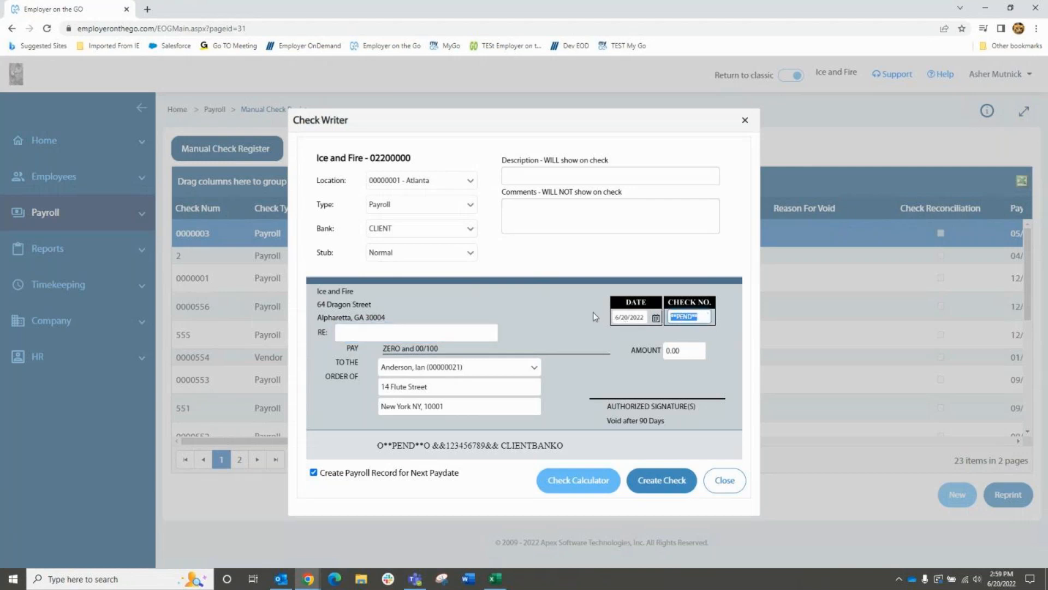
Step: Select the same employee as on the 11/19/2021 check as payee and open the Check Calculator
{"action": "left_click", "coordinate": [534, 368]}
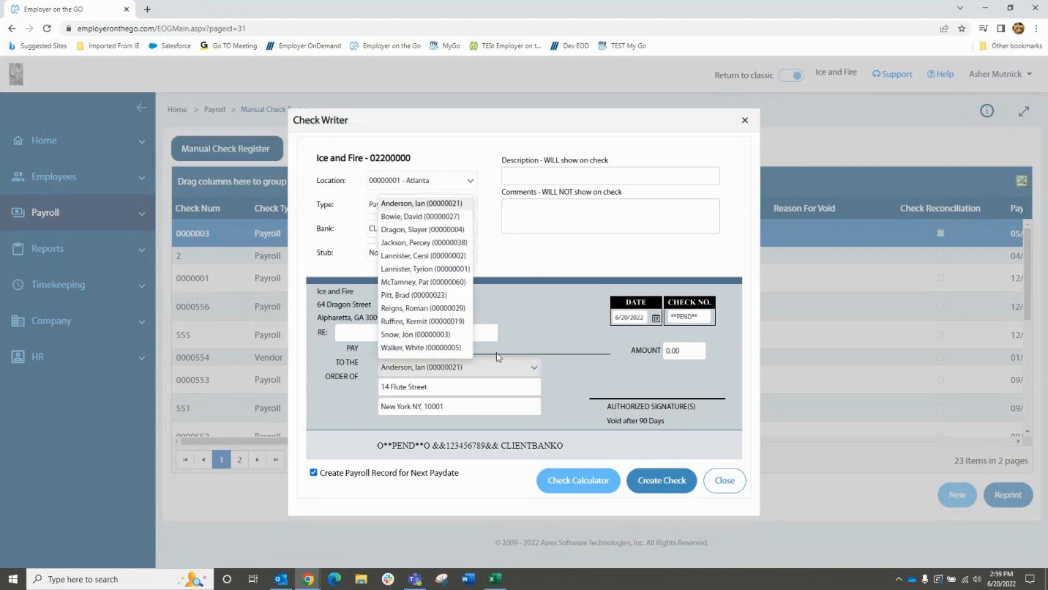
{"action": "left_click", "coordinate": [432, 322]}
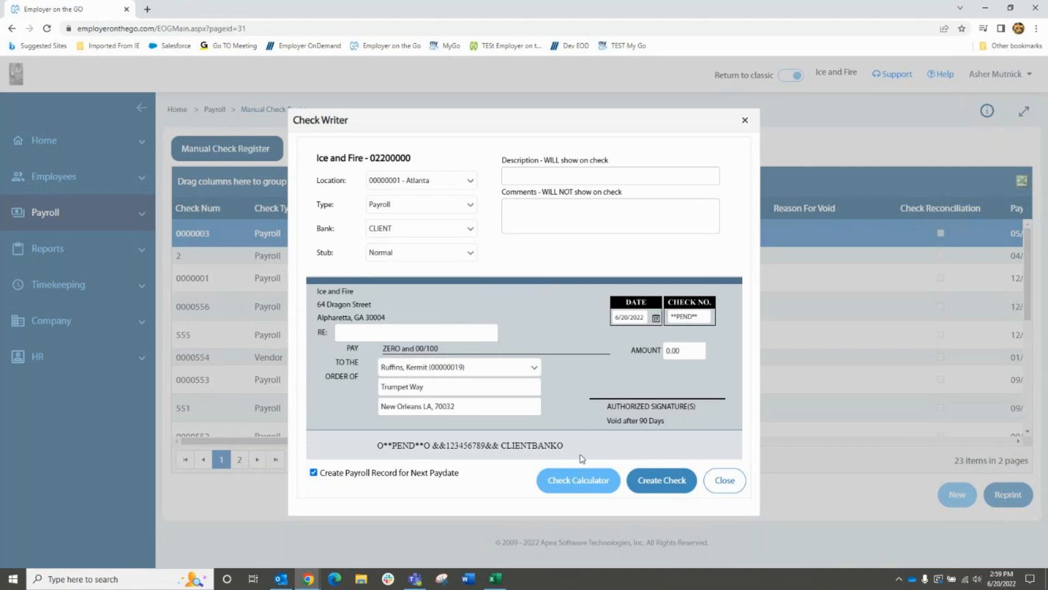
{"action": "left_click", "coordinate": [581, 481]}
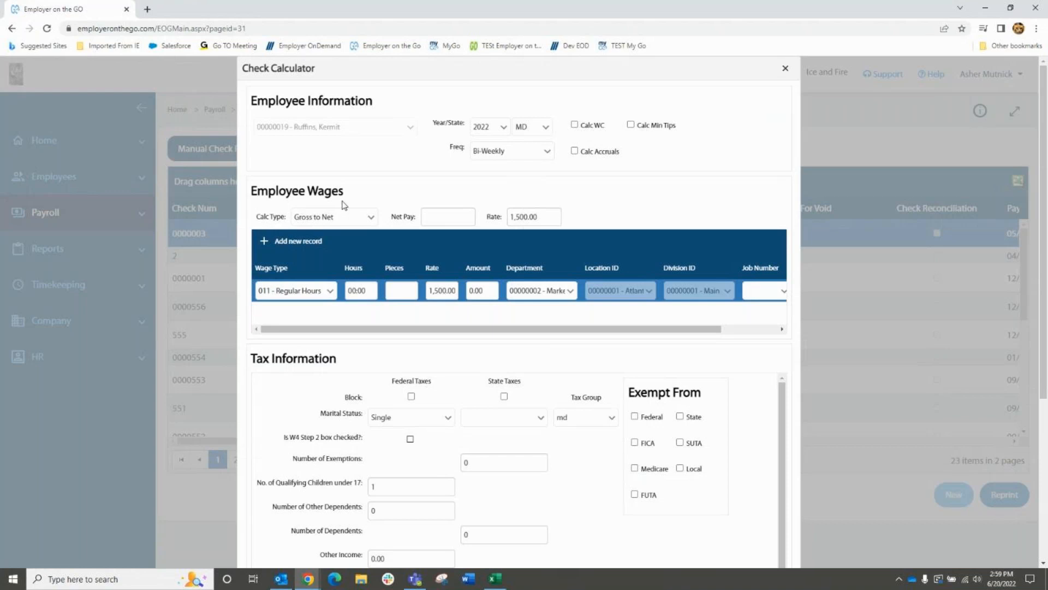
Step: Keep the calculation type as Gross to Net and set the Regular Hours wage amount to 1,000.00
{"action": "left_click", "coordinate": [338, 217]}
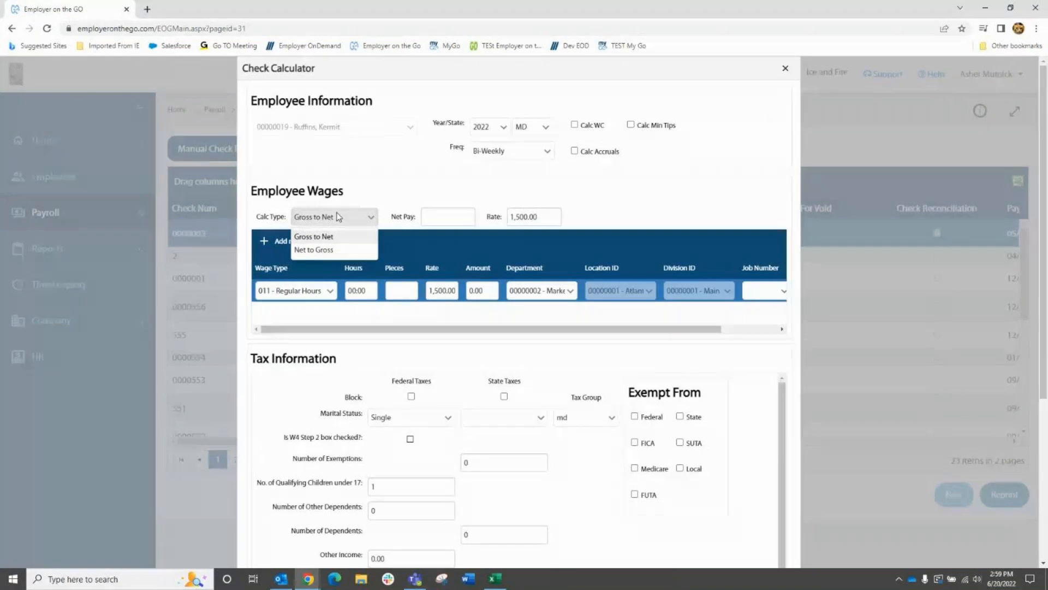
{"action": "left_click", "coordinate": [367, 216]}
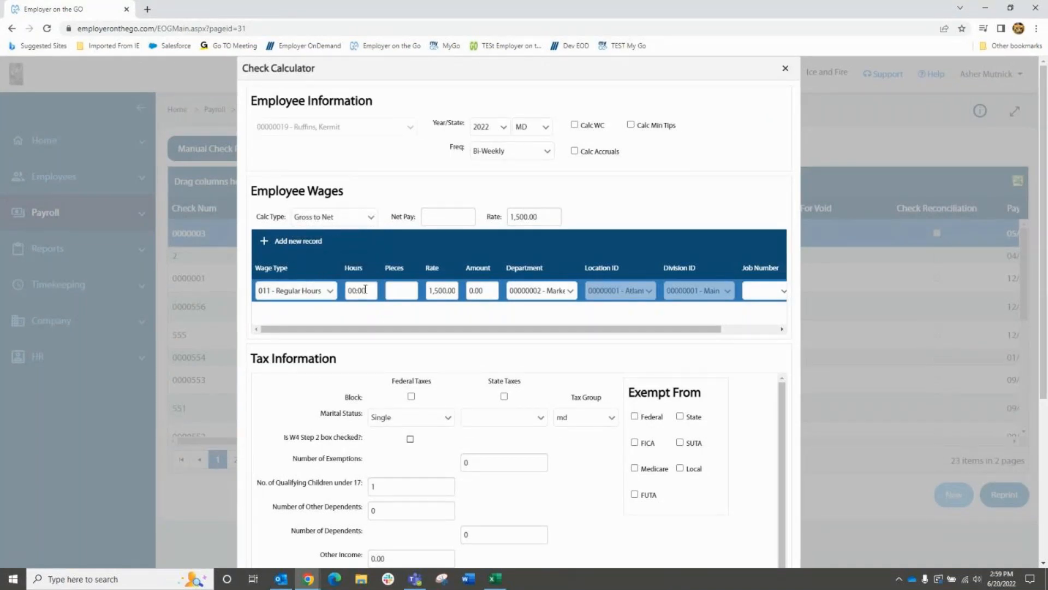
{"action": "left_click", "coordinate": [370, 217]}
{"action": "left_click", "coordinate": [441, 216]}
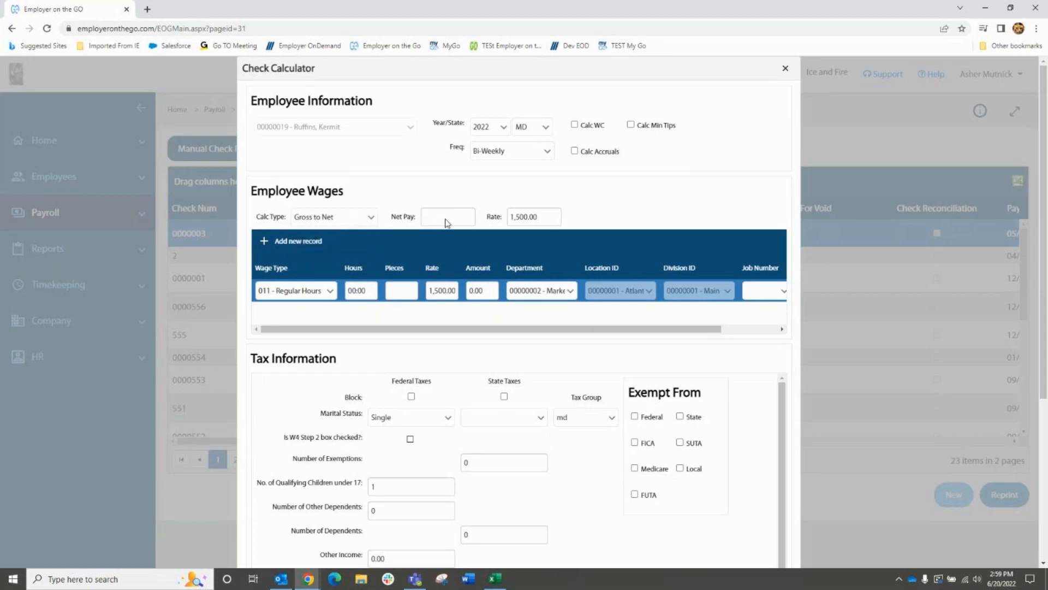
{"action": "left_click", "coordinate": [392, 290]}
{"action": "left_click", "coordinate": [430, 293]}
{"action": "left_click", "coordinate": [480, 292]}
{"action": "type", "text": "1000"}
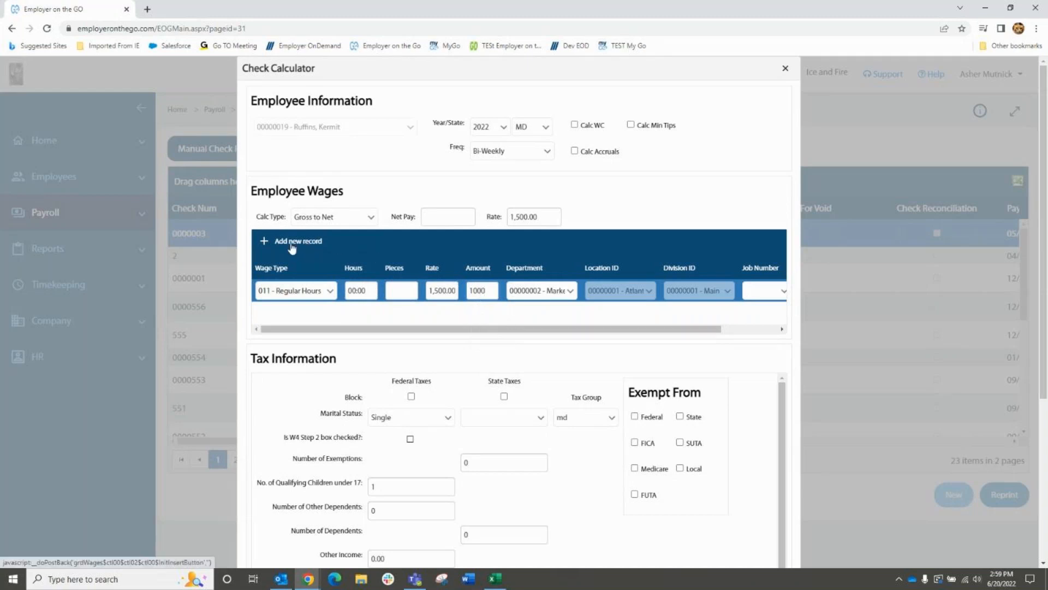
Step: Add a second wage record of type 015 - Sick Hours with an amount of 50.00
{"action": "left_click", "coordinate": [264, 246]}
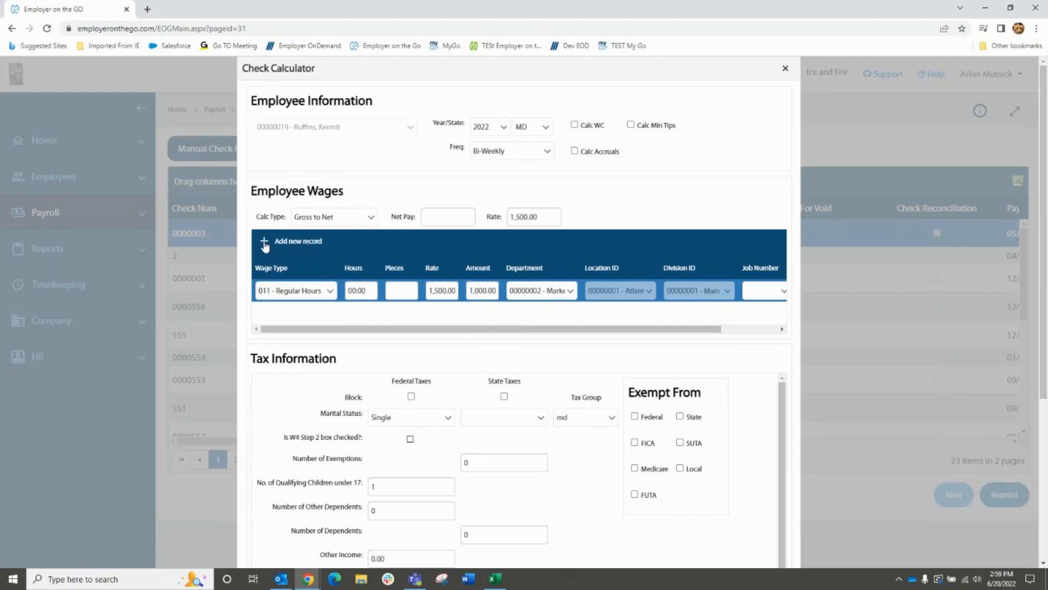
{"action": "left_click", "coordinate": [329, 316]}
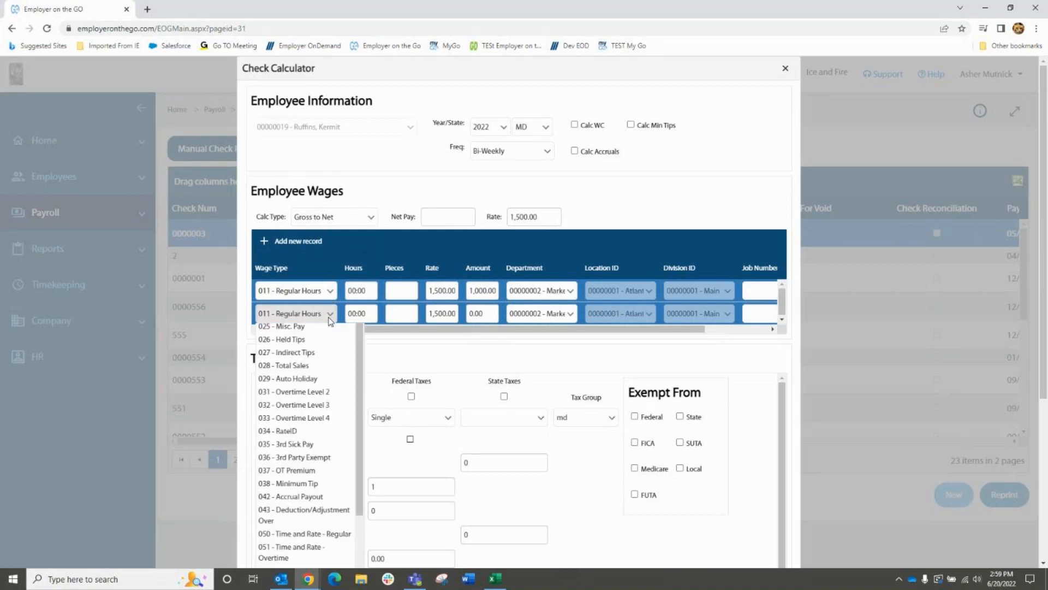
{"action": "left_click", "coordinate": [284, 386]}
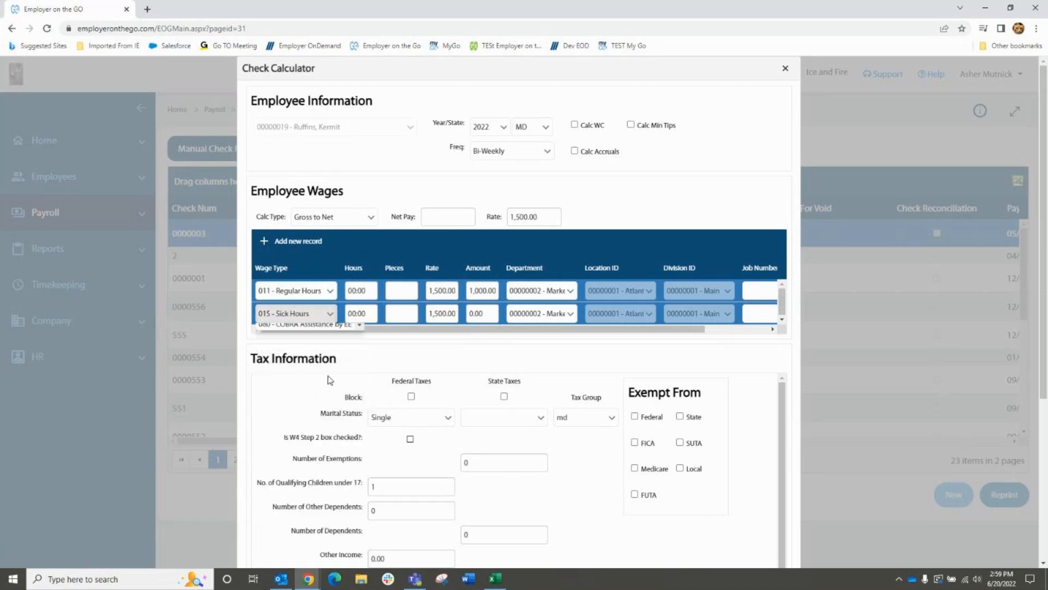
{"action": "left_click", "coordinate": [472, 315]}
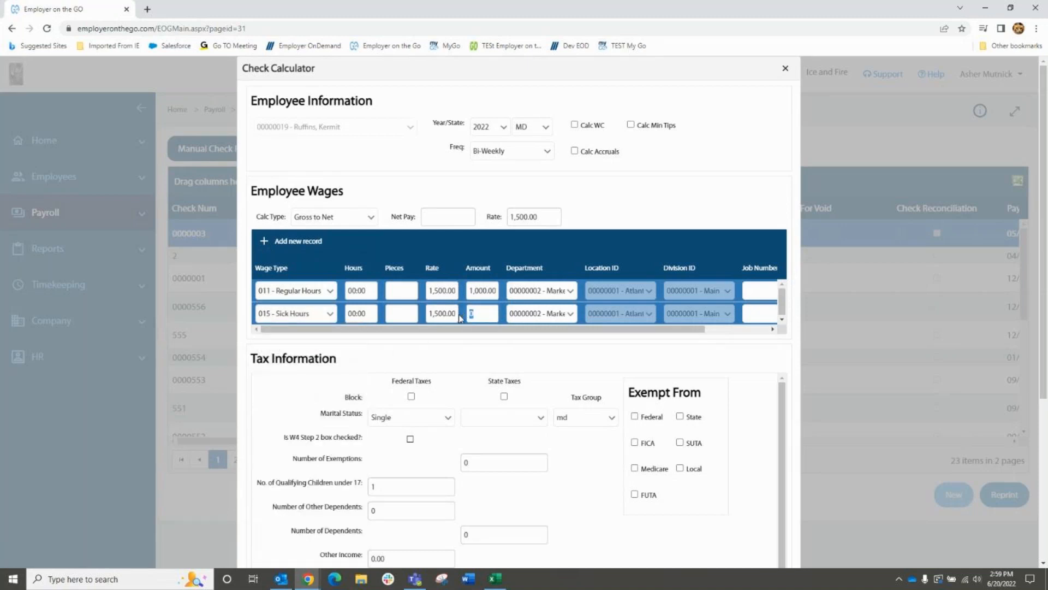
{"action": "key", "text": "Tab"}
Step: Try blocking federal and state taxes in the tax information, then clear both blocks
{"action": "scroll", "coordinate": [524, 356], "scroll_direction": "down", "scroll_amount": 2}
{"action": "scroll", "coordinate": [524, 355], "scroll_direction": "down", "scroll_amount": 1}
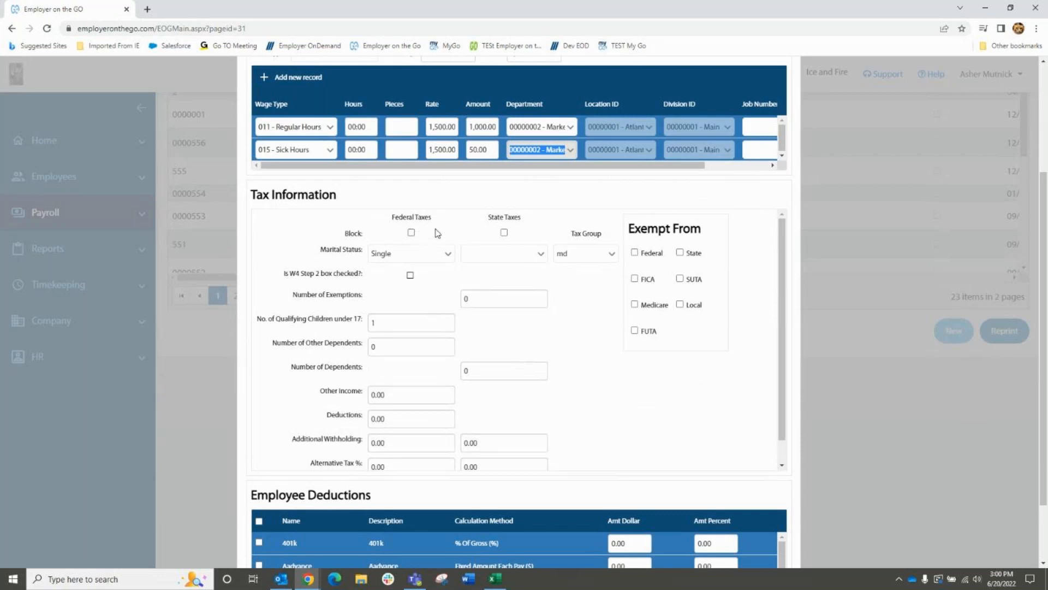
{"action": "left_click", "coordinate": [411, 233]}
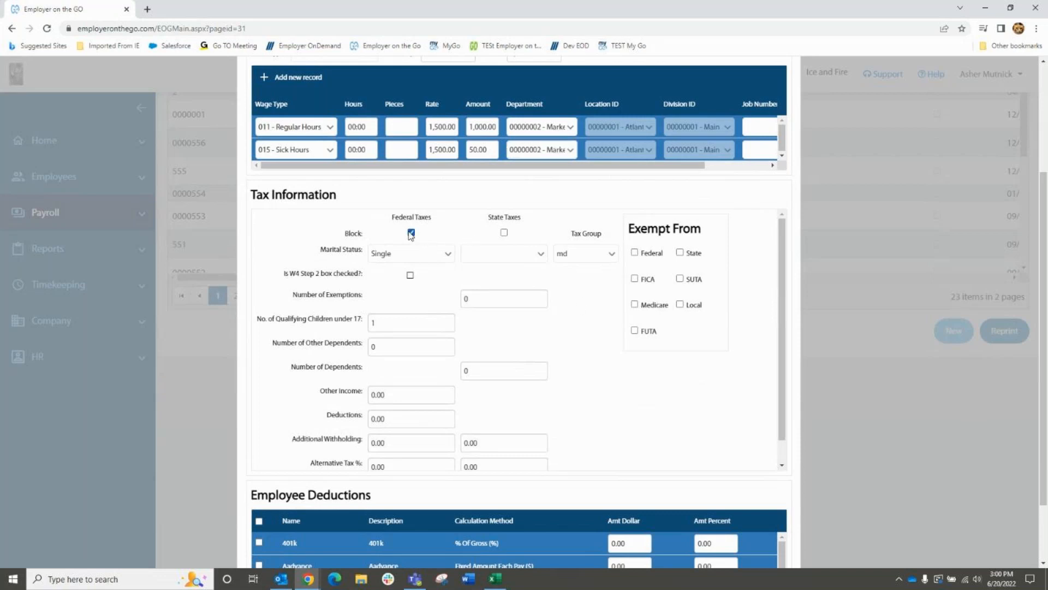
{"action": "left_click", "coordinate": [504, 232]}
{"action": "left_click", "coordinate": [411, 232]}
{"action": "left_click", "coordinate": [504, 232]}
Step: Calculate the check from the entered wages and transfer the result to the check
{"action": "scroll", "coordinate": [500, 323], "scroll_direction": "down", "scroll_amount": 1}
{"action": "scroll", "coordinate": [503, 347], "scroll_direction": "down", "scroll_amount": 2}
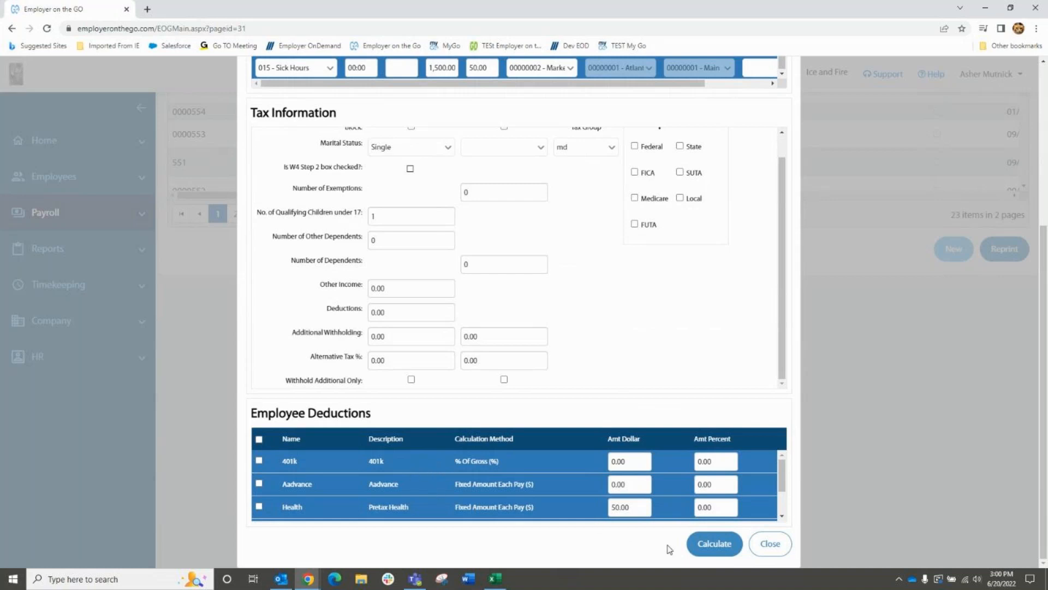
{"action": "left_click", "coordinate": [712, 546]}
{"action": "scroll", "coordinate": [551, 289], "scroll_direction": "up", "scroll_amount": 5}
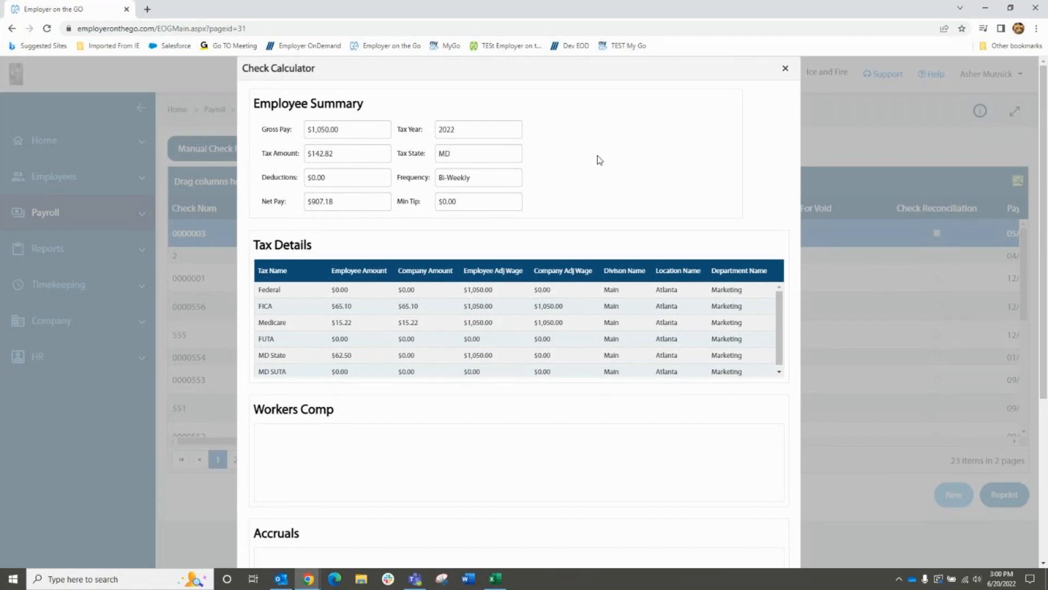
{"action": "scroll", "coordinate": [633, 166], "scroll_direction": "down", "scroll_amount": 4}
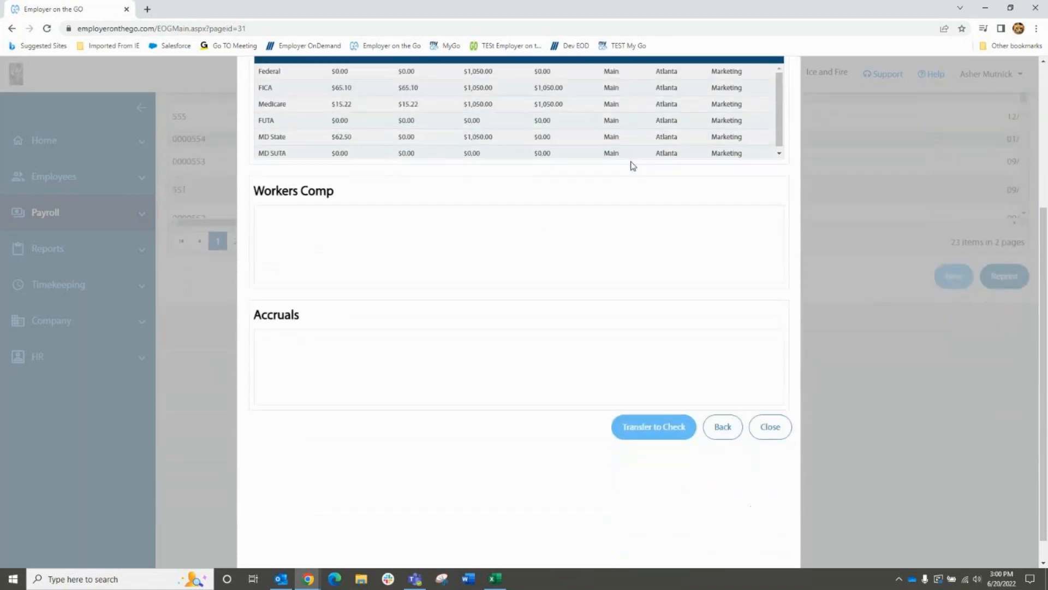
{"action": "left_click", "coordinate": [656, 427]}
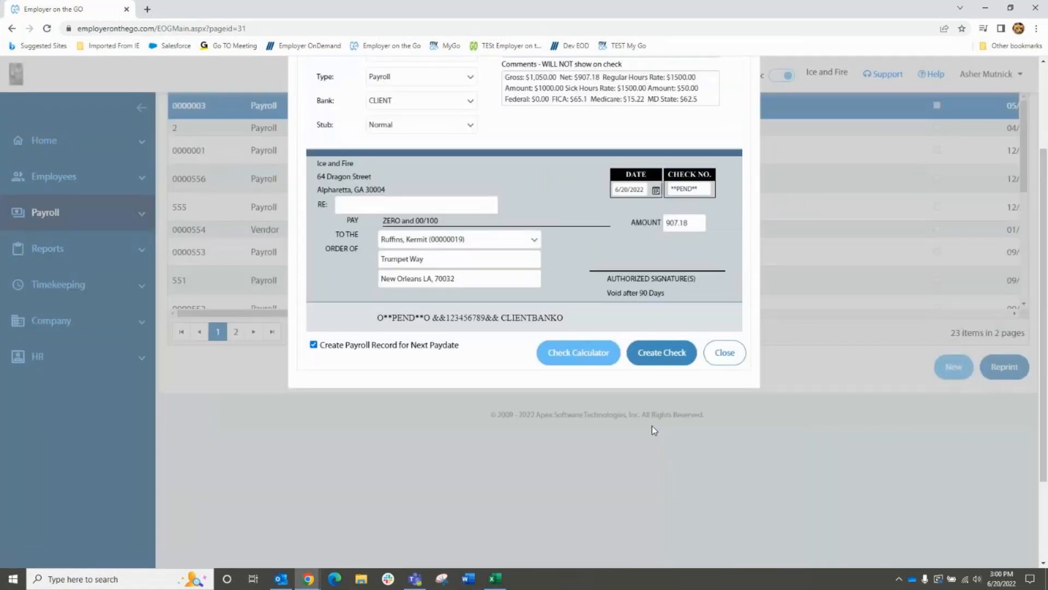
Step: Create the manual check with a payroll record for the next pay date kept enabled
{"action": "scroll", "coordinate": [653, 430], "scroll_direction": "up", "scroll_amount": 2}
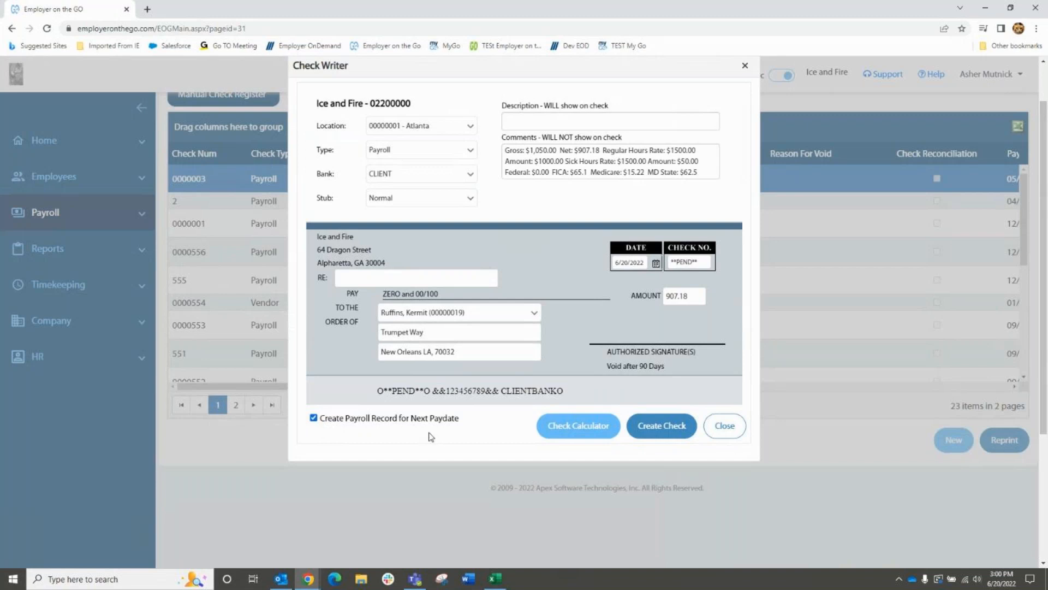
{"action": "scroll", "coordinate": [431, 436], "scroll_direction": "up", "scroll_amount": 1}
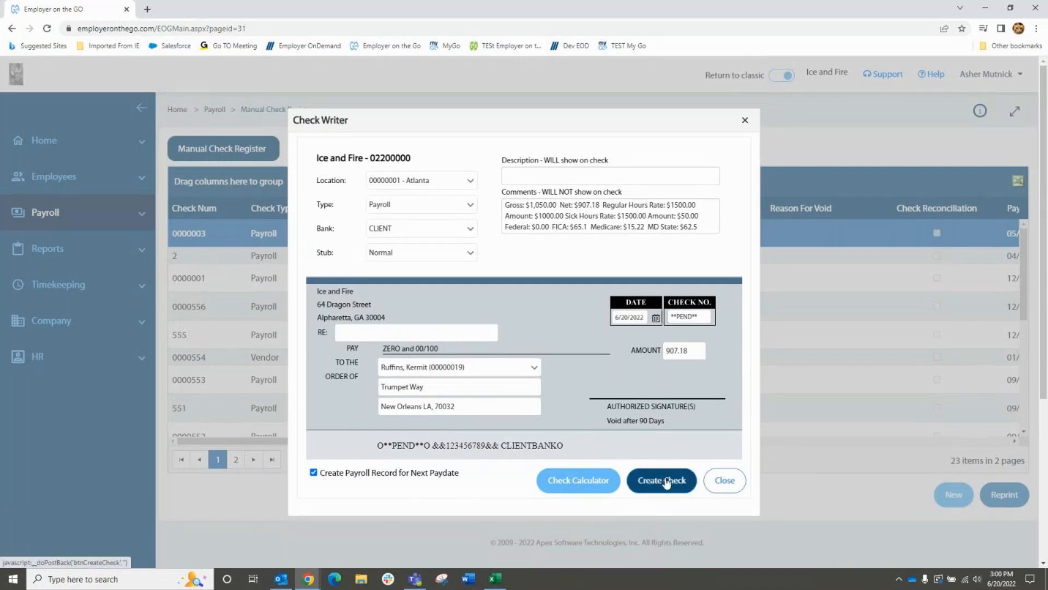
{"action": "left_click", "coordinate": [667, 483]}
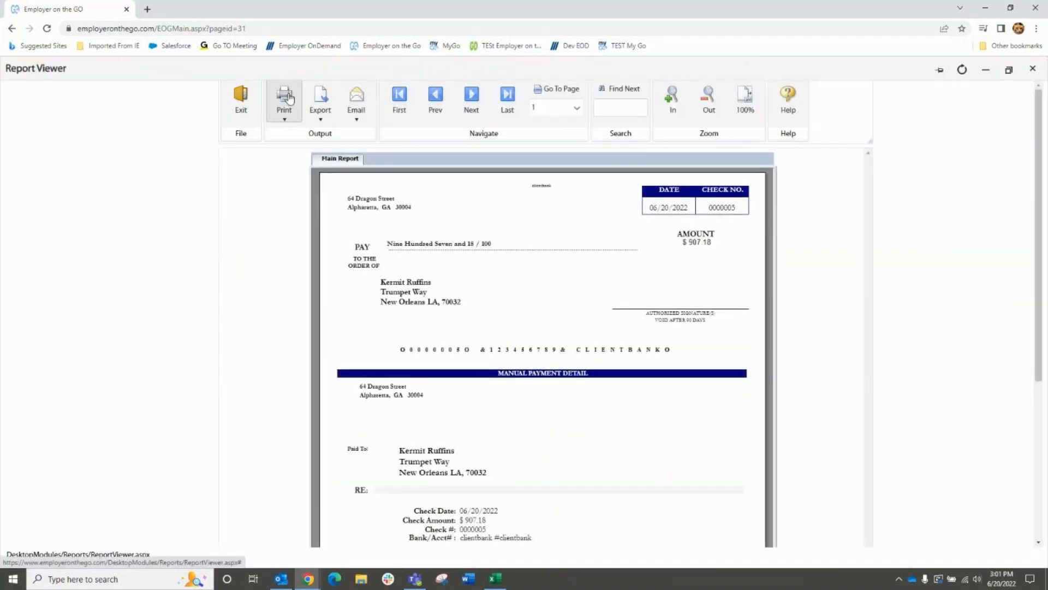
Step: Exit the check report and close the Check Writer to return to the manual check register
{"action": "left_click", "coordinate": [357, 103]}
{"action": "left_click", "coordinate": [245, 107]}
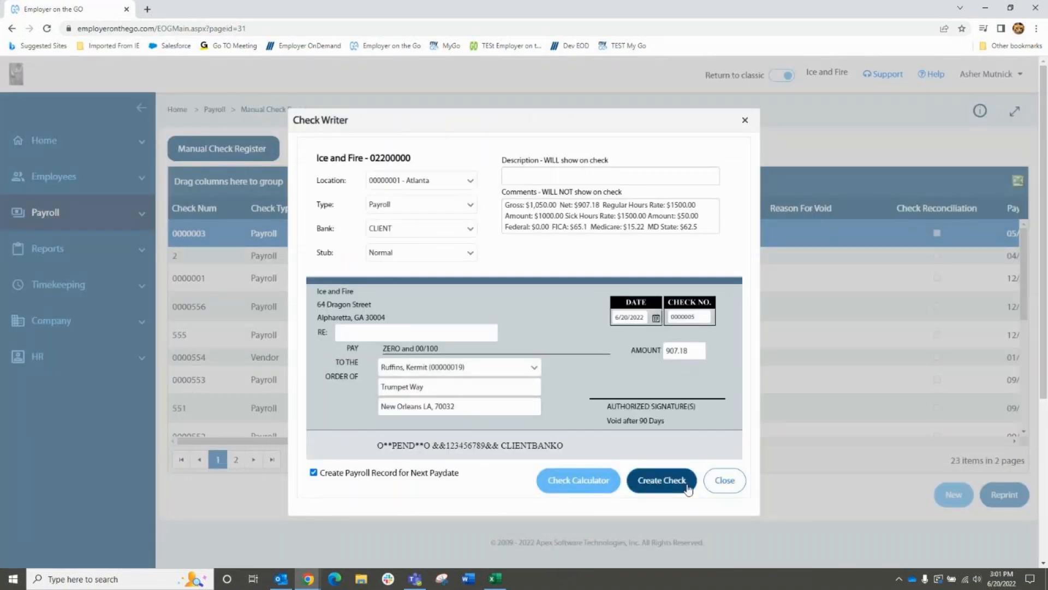
{"action": "left_click", "coordinate": [724, 480]}
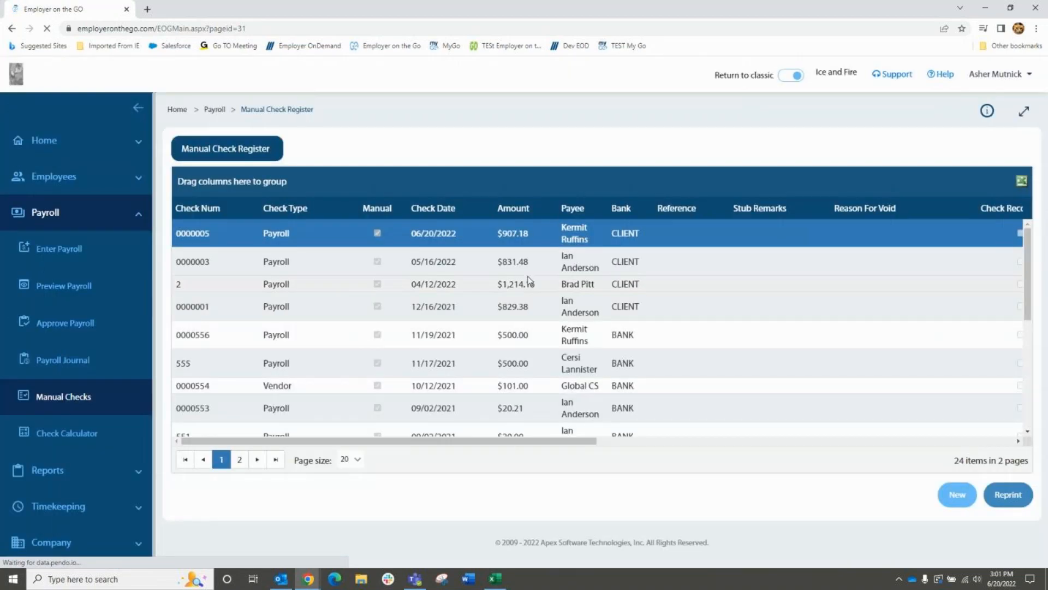
Step: Open the payroll journal
{"action": "left_click", "coordinate": [60, 361]}
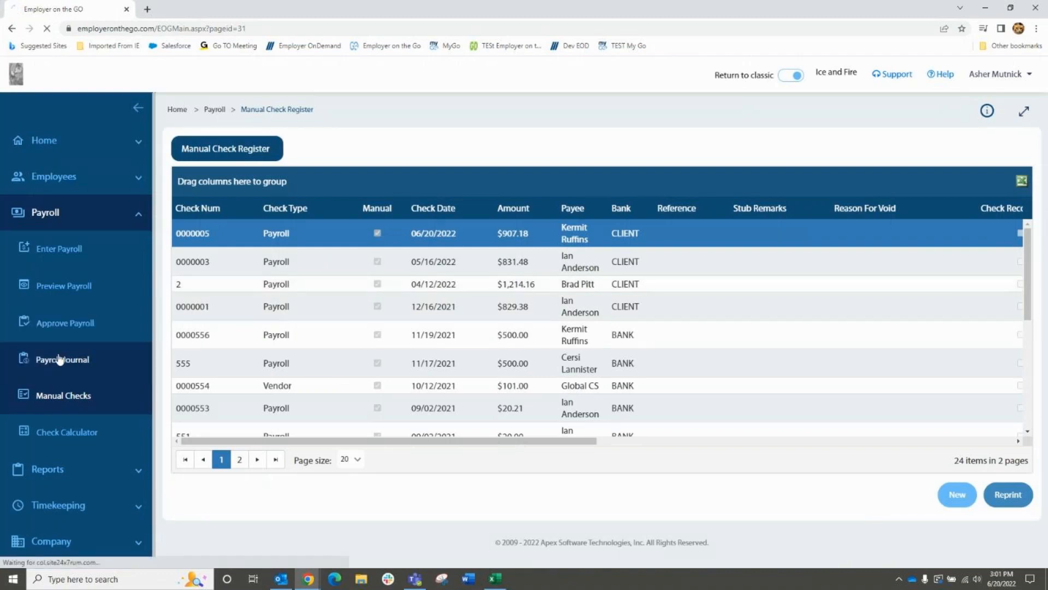